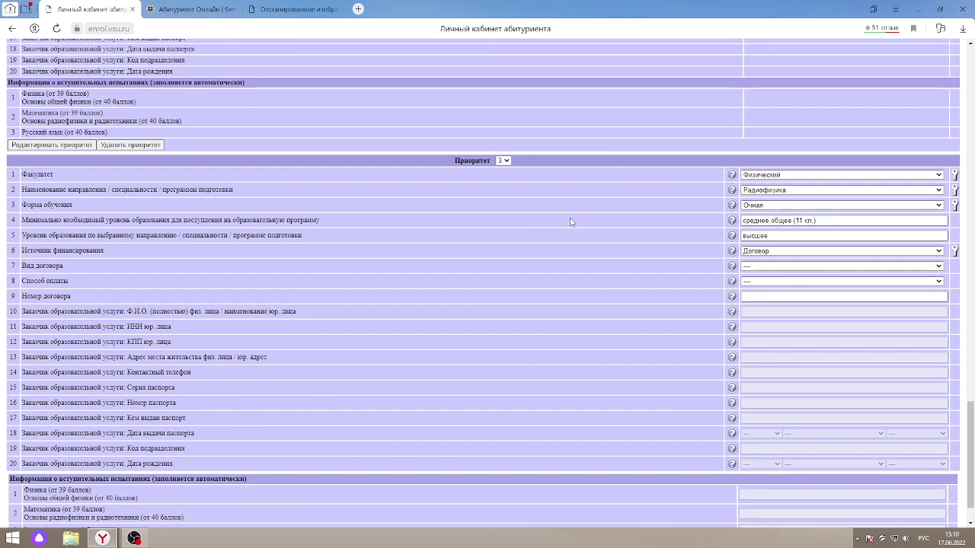
scroll(571, 222, up, 9)
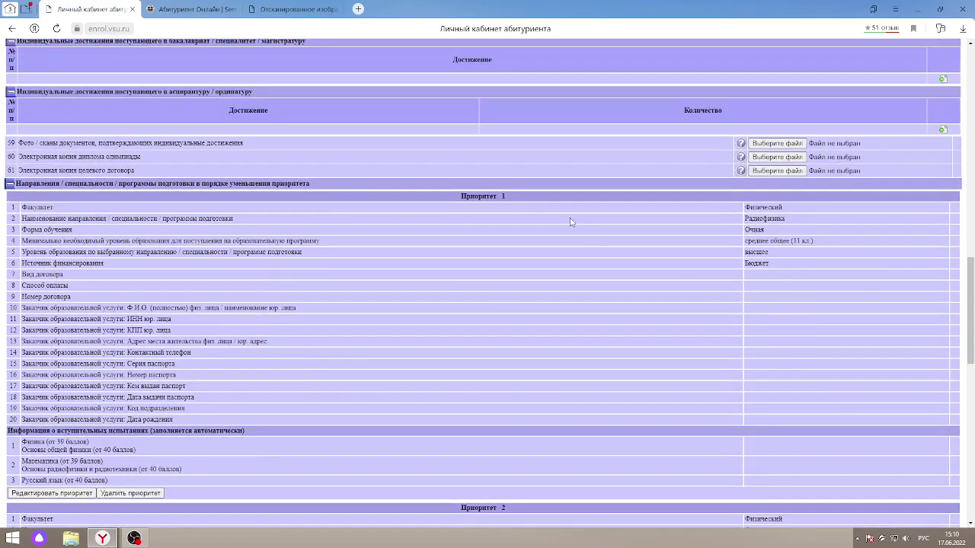
scroll(574, 287, down, 1)
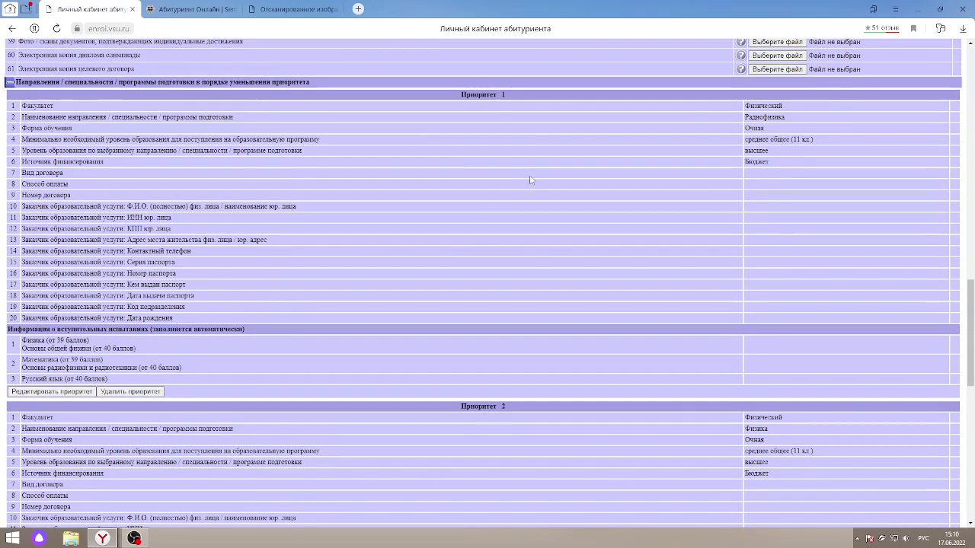
scroll(533, 181, down, 2)
scroll(539, 185, down, 1)
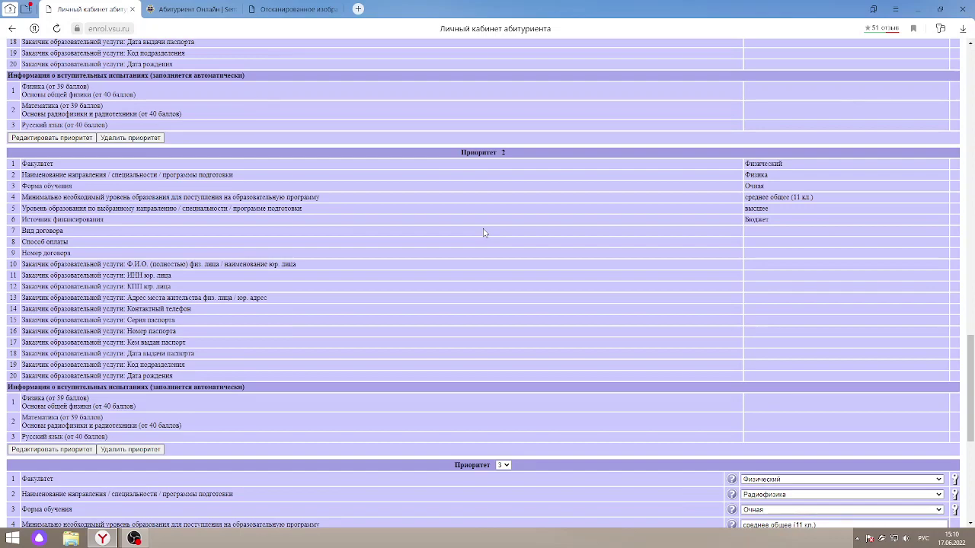
scroll(475, 196, up, 3)
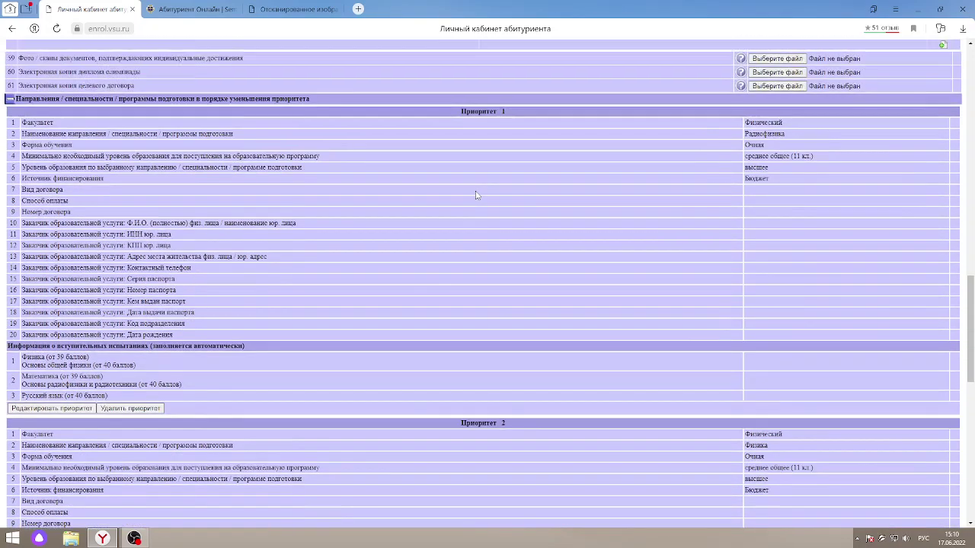
scroll(476, 196, up, 1)
scroll(476, 195, down, 2)
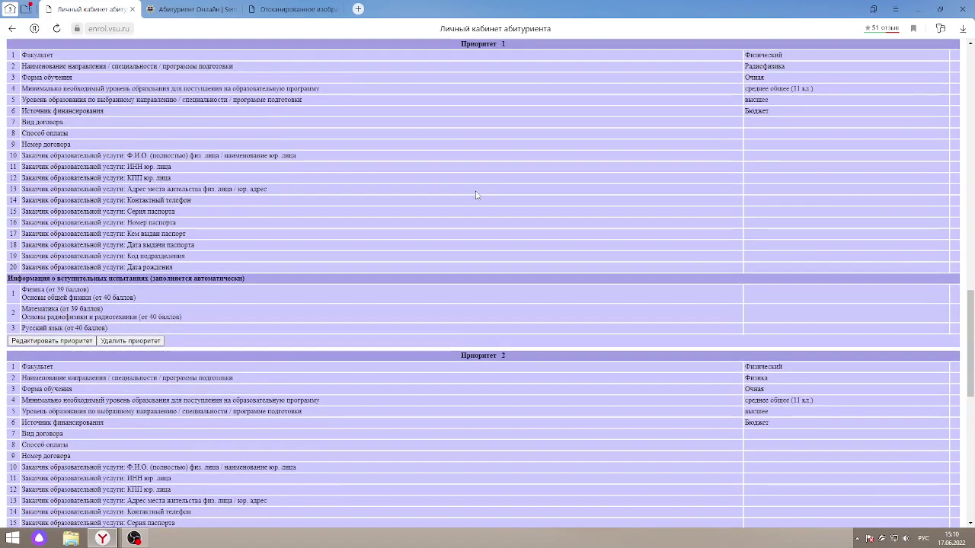
scroll(475, 196, up, 1)
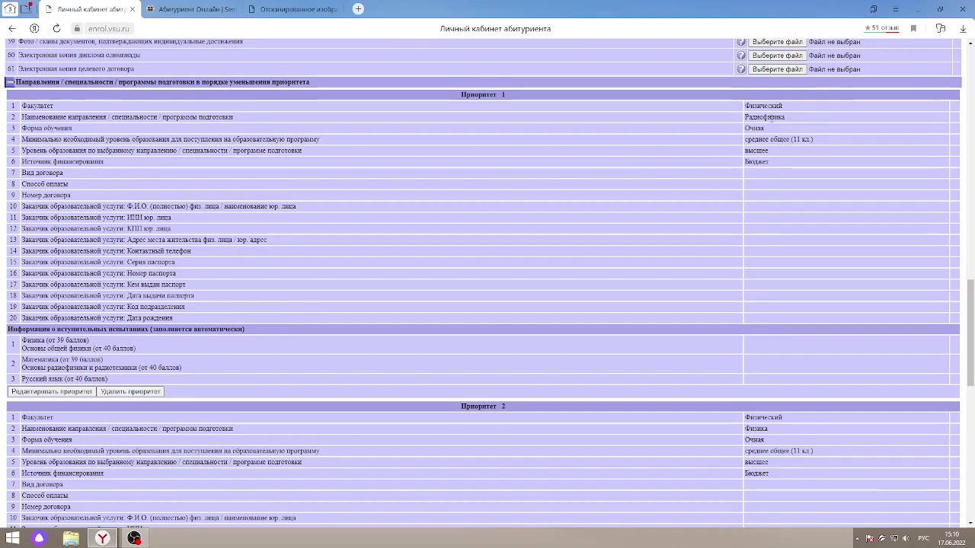
scroll(693, 144, down, 3)
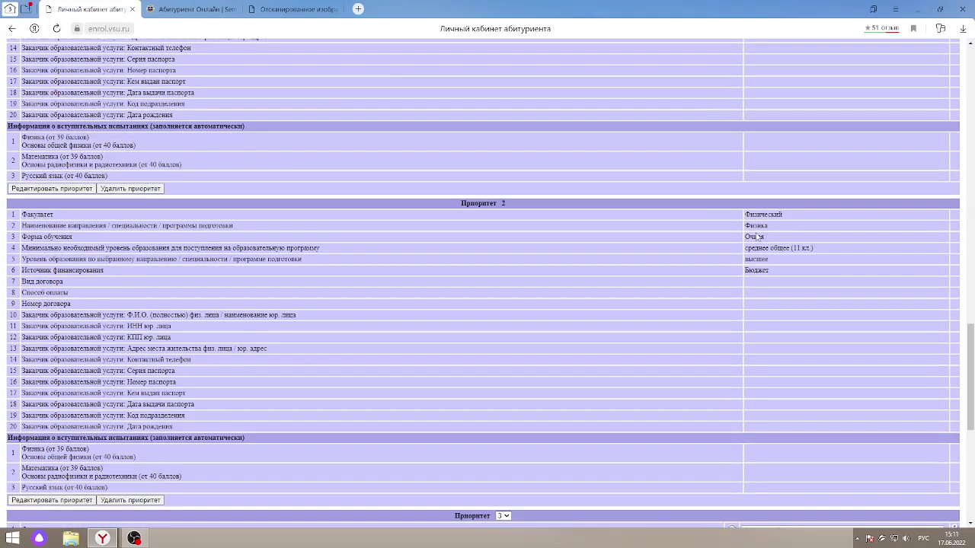
scroll(652, 223, down, 3)
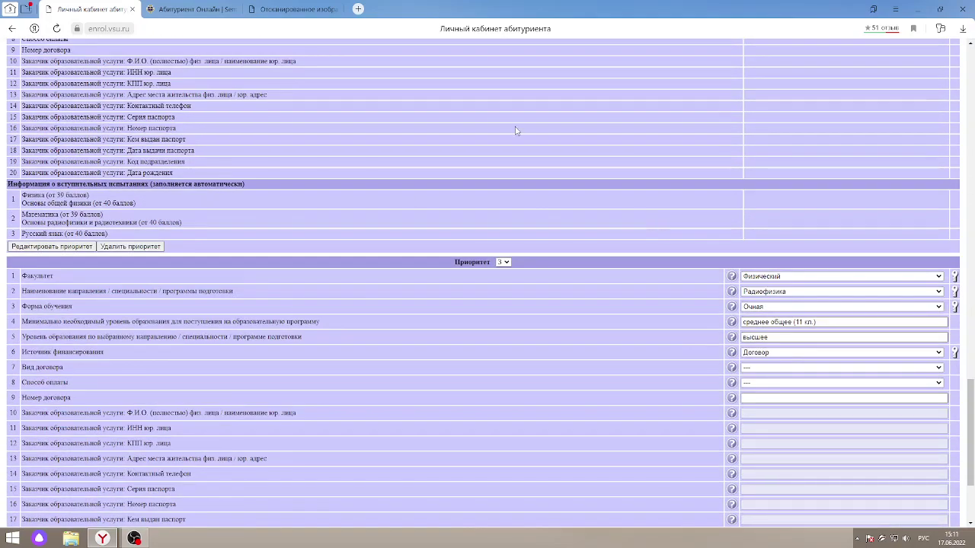
scroll(579, 140, down, 2)
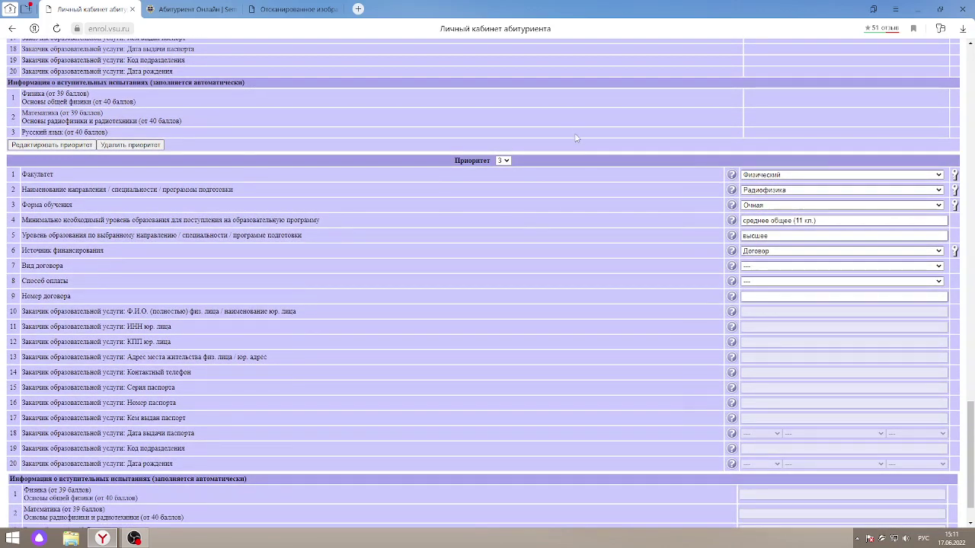
scroll(577, 138, up, 4)
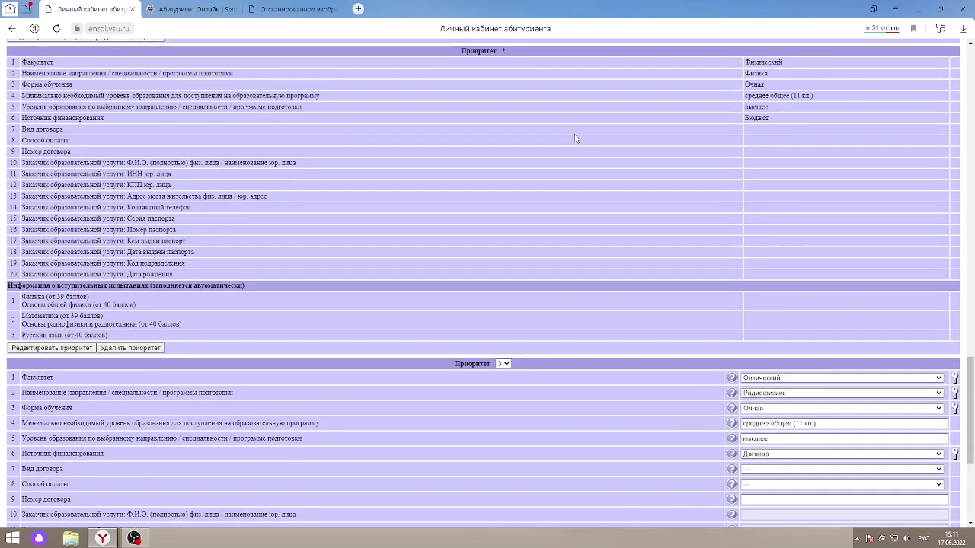
scroll(577, 138, down, 5)
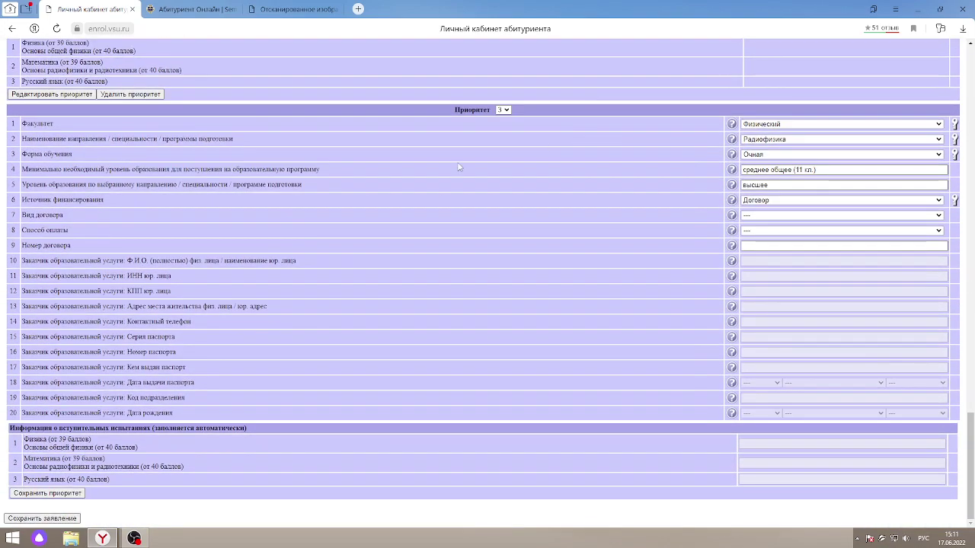
scroll(613, 237, up, 3)
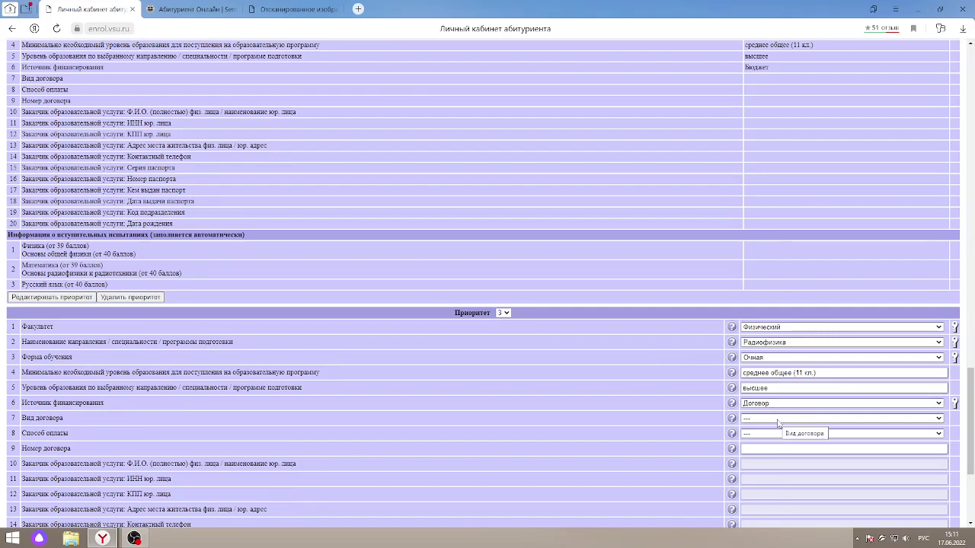
- Set Priority 3 contract type to Трехсторонний с физическим лицом and payment to За год
drag(971, 398, 971, 444)
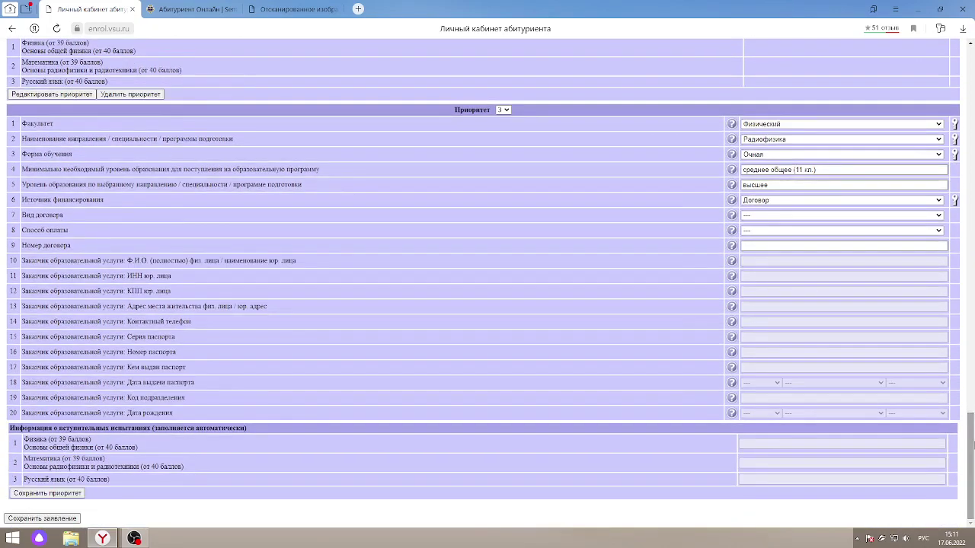
click(777, 218)
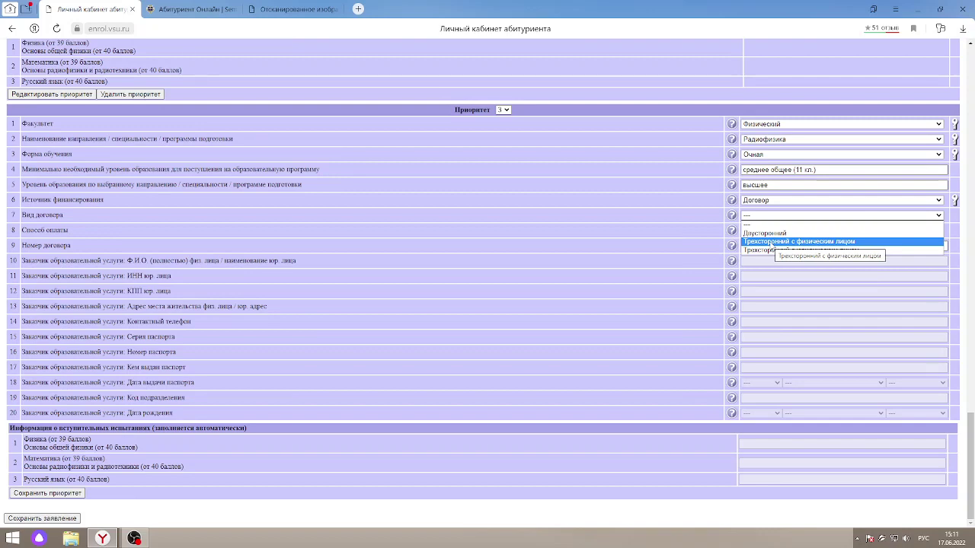
click(771, 242)
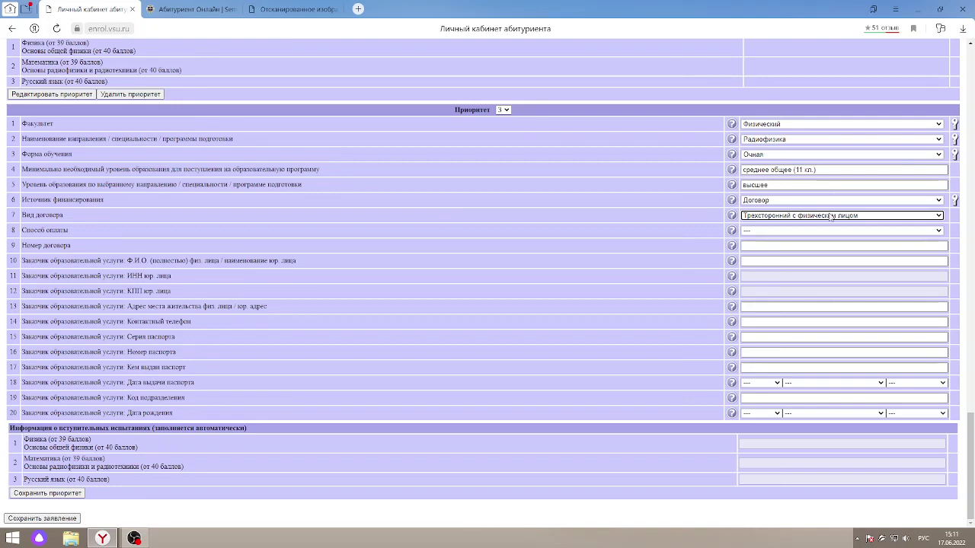
click(769, 232)
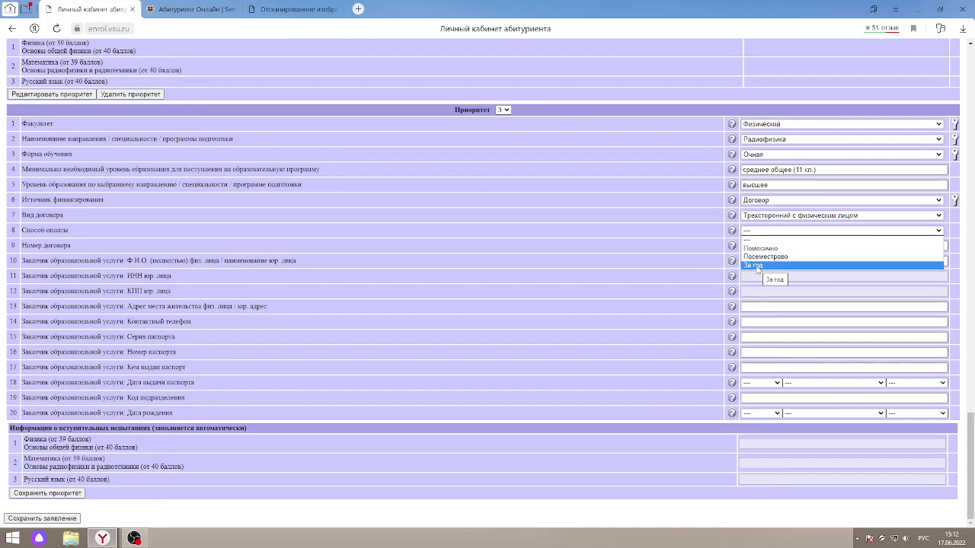
click(758, 266)
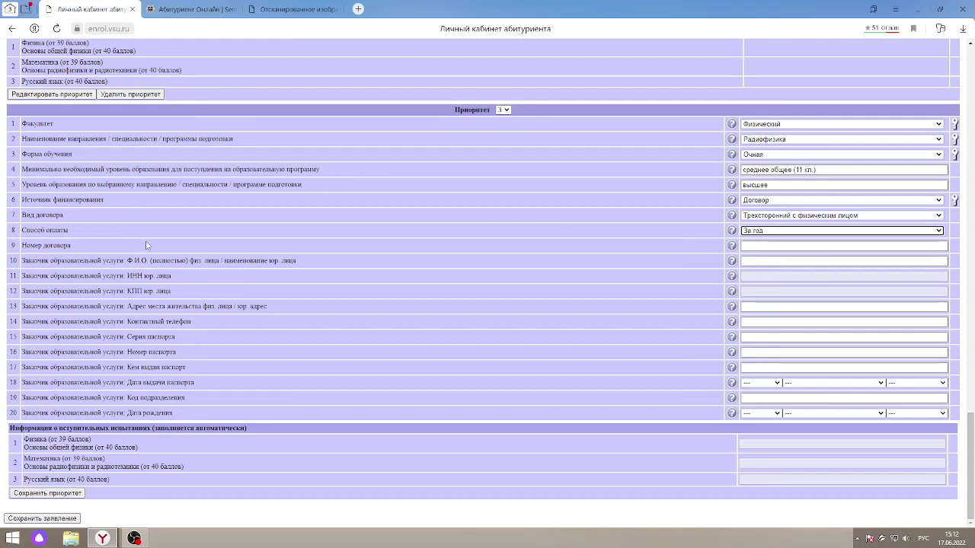
click(755, 246)
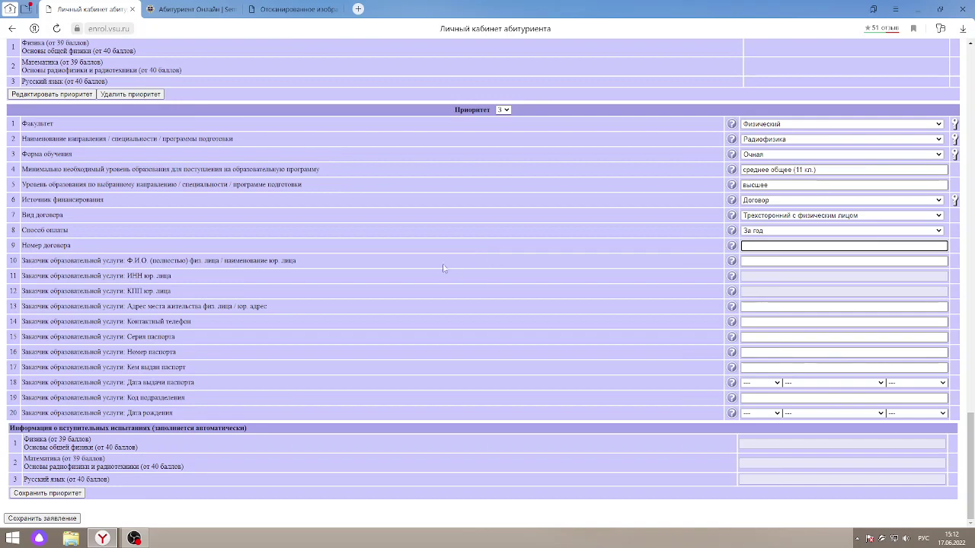
click(796, 259)
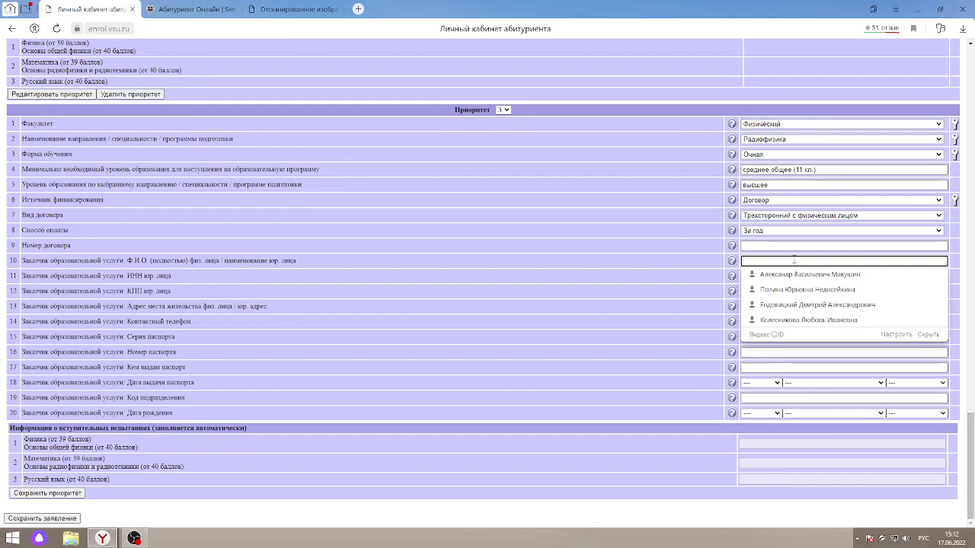
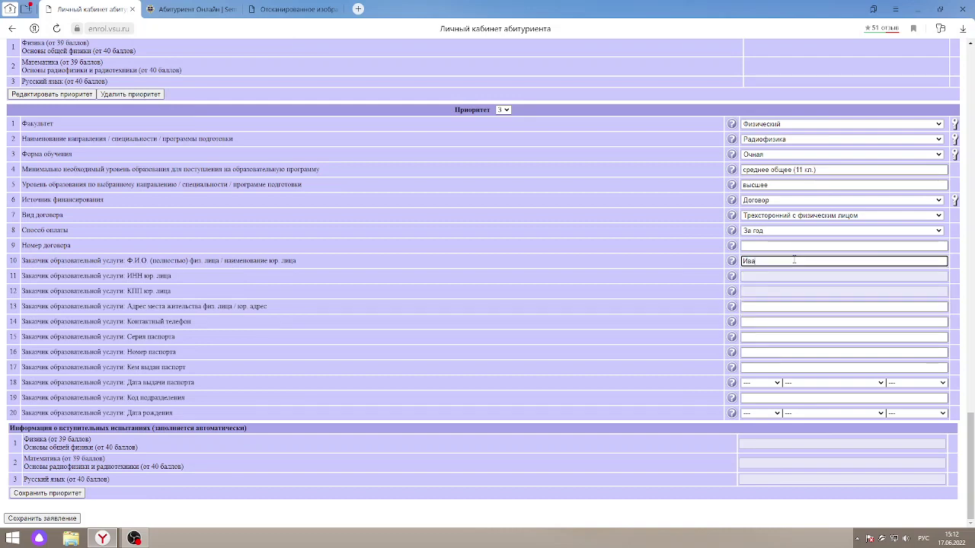
- Enter the customer's full name in row 10 and their residential address in row 13
click(816, 307)
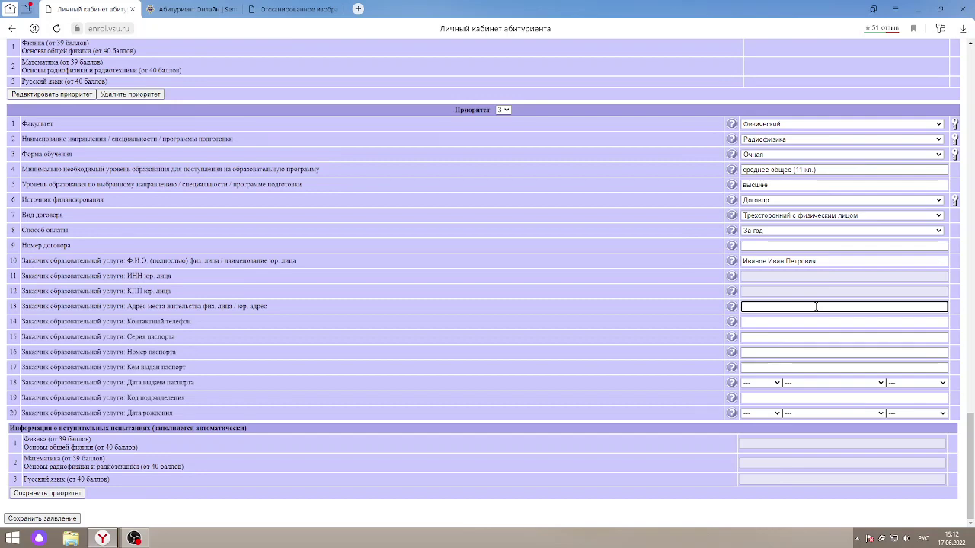
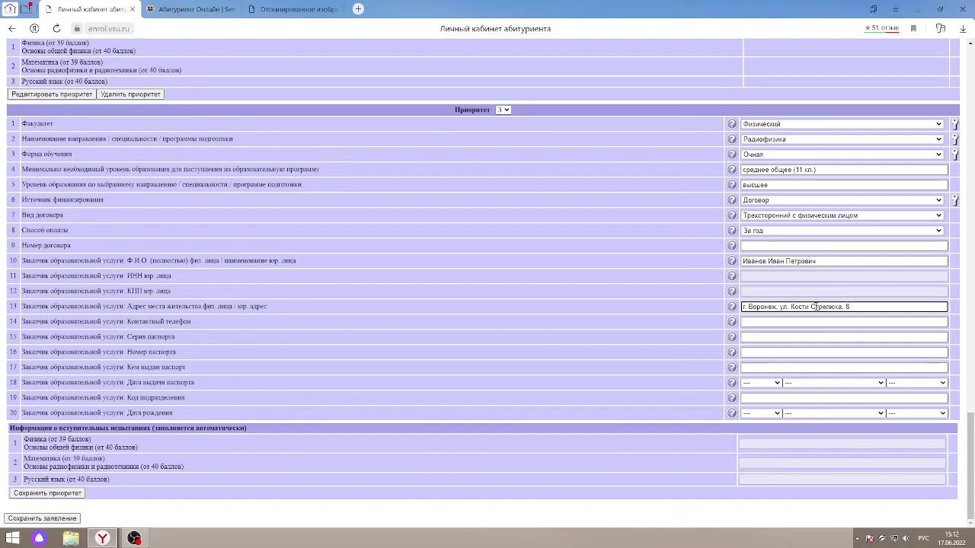
scroll(254, 351, up, 3)
scroll(255, 352, up, 2)
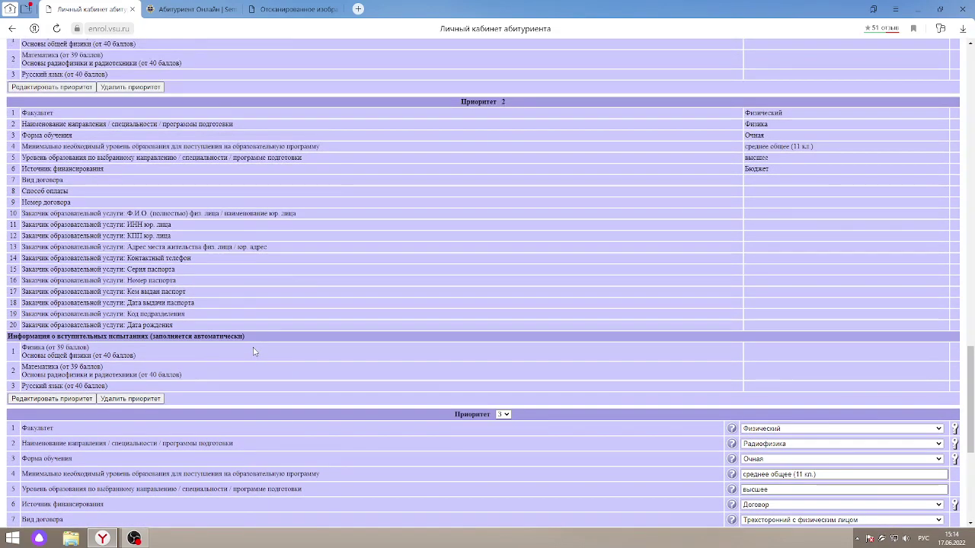
scroll(254, 352, up, 2)
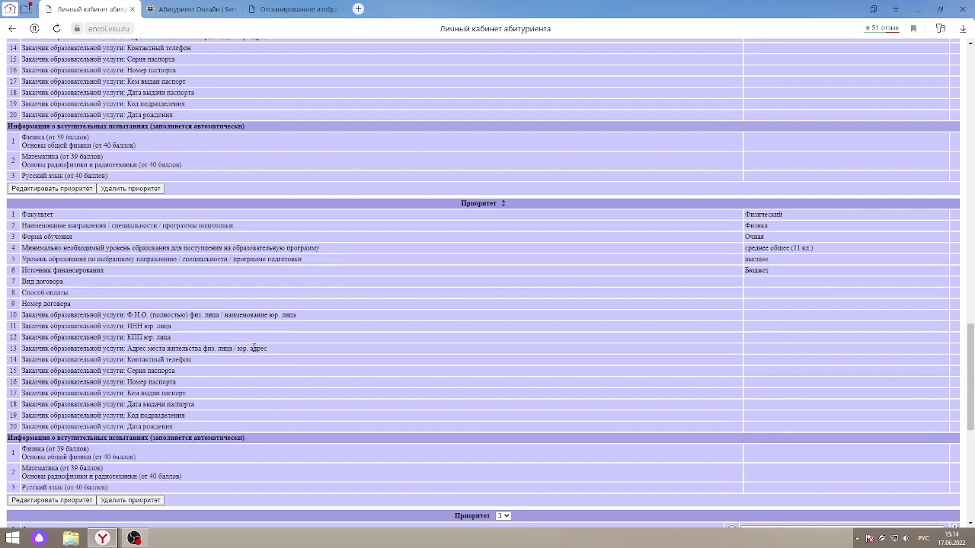
scroll(254, 348, up, 3)
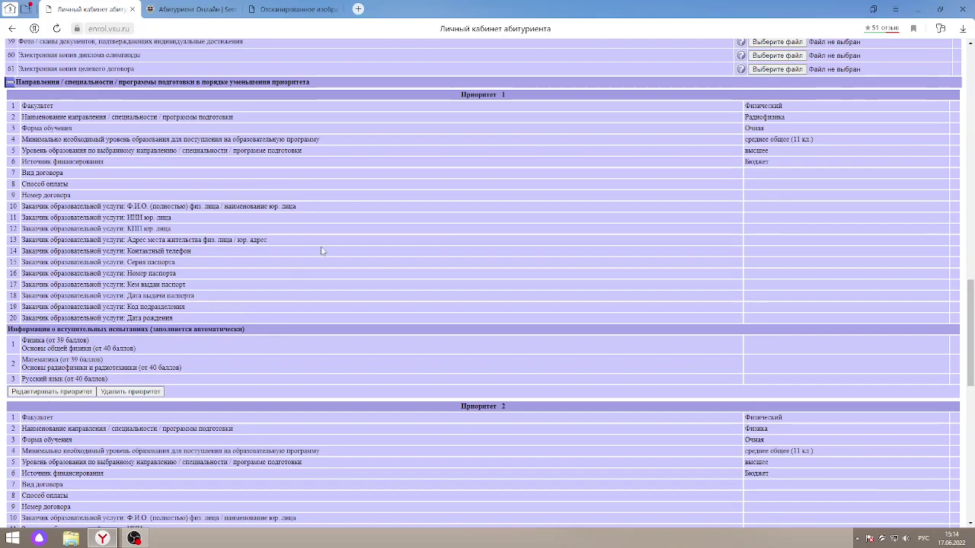
scroll(322, 251, down, 3)
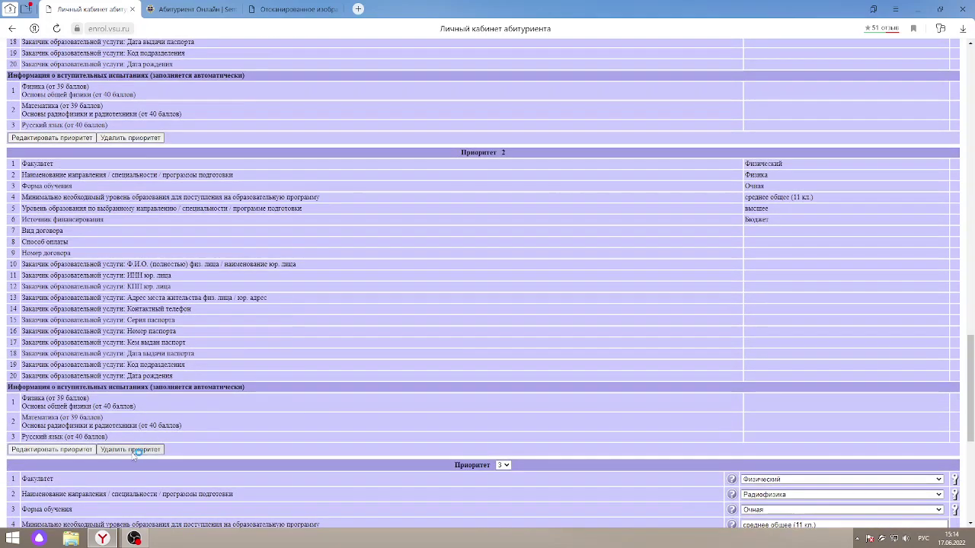
- Delete the Физика, Бюджет priority, confirming with Да, leaving Радиофизика contract as Priority 2
click(131, 451)
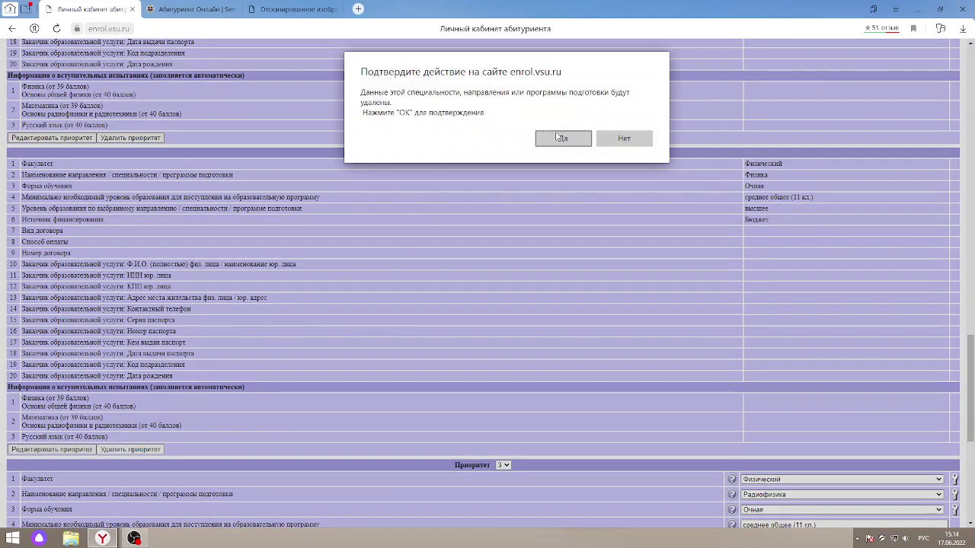
click(557, 138)
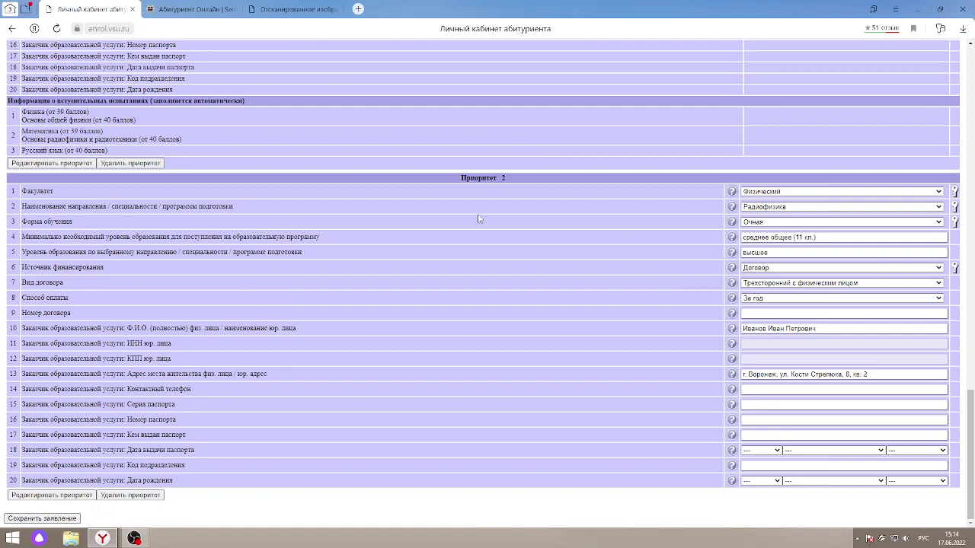
scroll(478, 219, up, 3)
scroll(478, 219, down, 1)
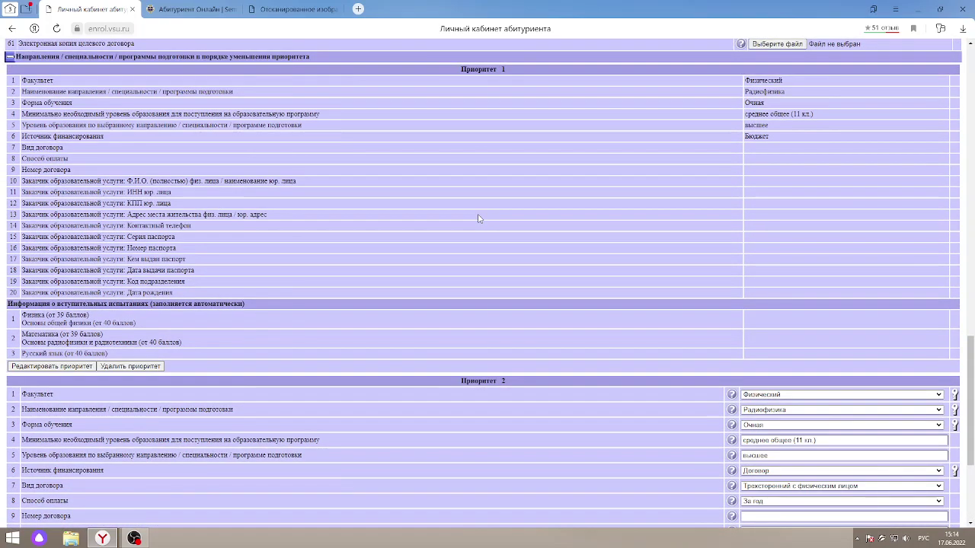
scroll(478, 219, down, 2)
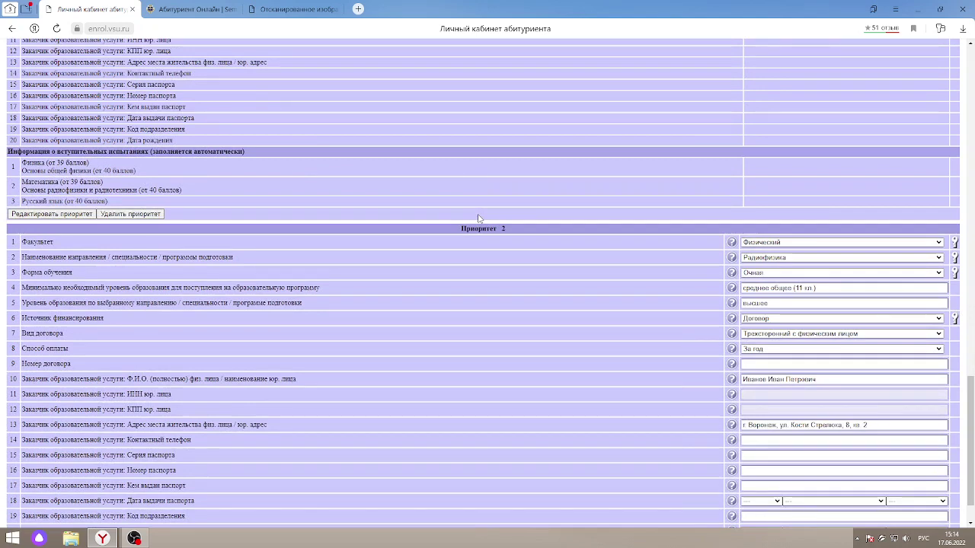
scroll(150, 406, down, 1)
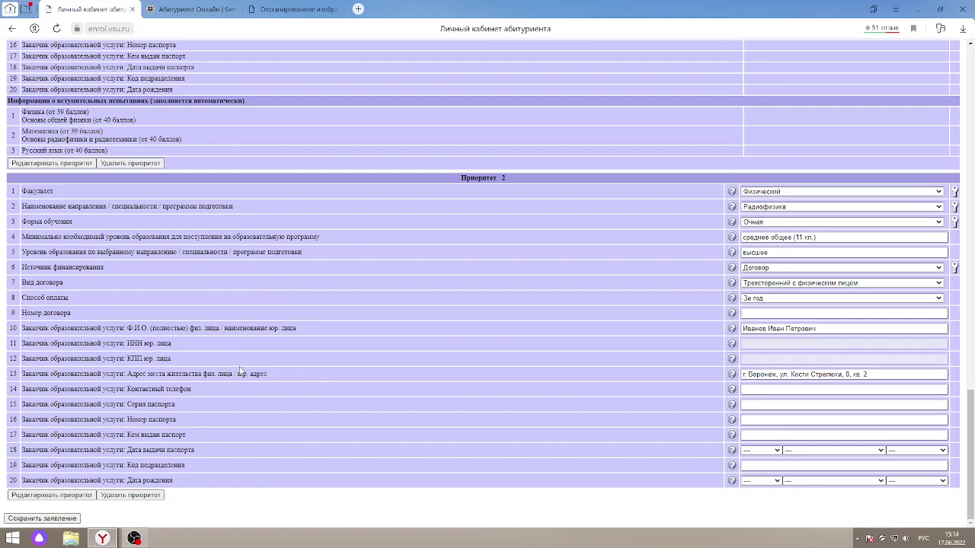
scroll(240, 371, up, 1)
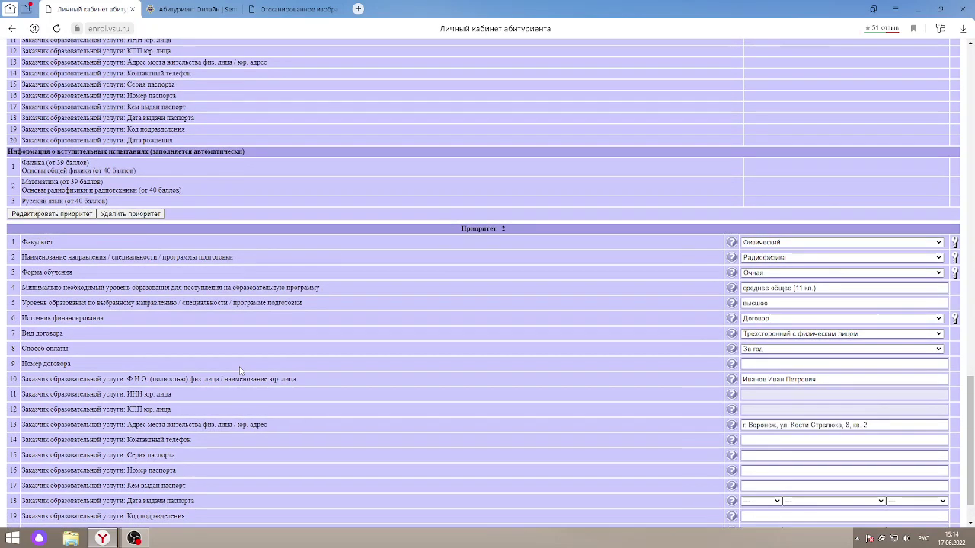
scroll(239, 371, up, 5)
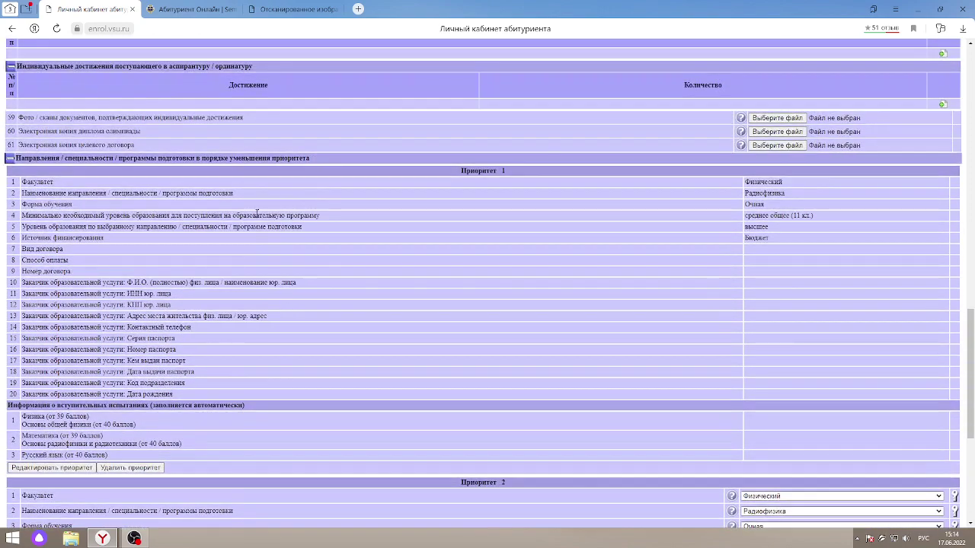
click(77, 469)
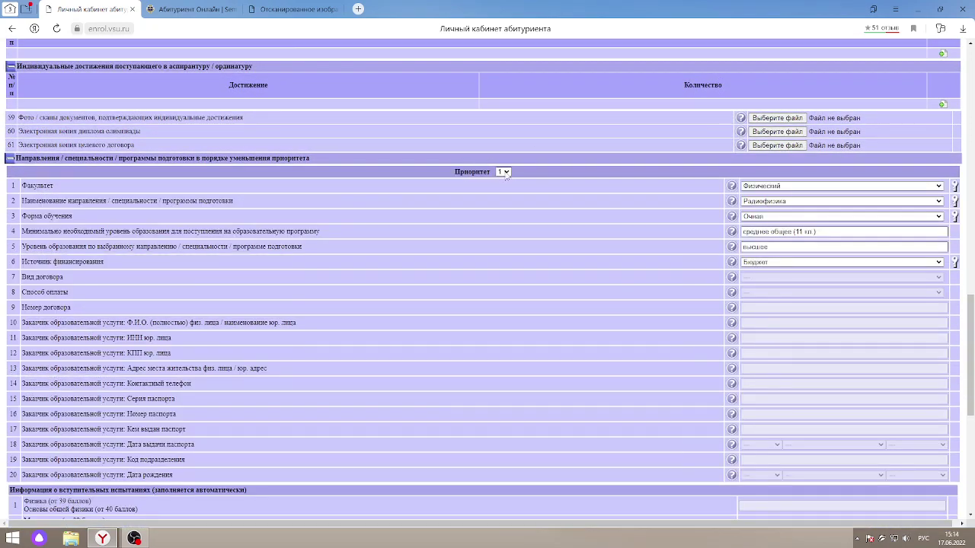
click(505, 173)
click(508, 177)
click(506, 172)
click(557, 257)
scroll(594, 224, down, 5)
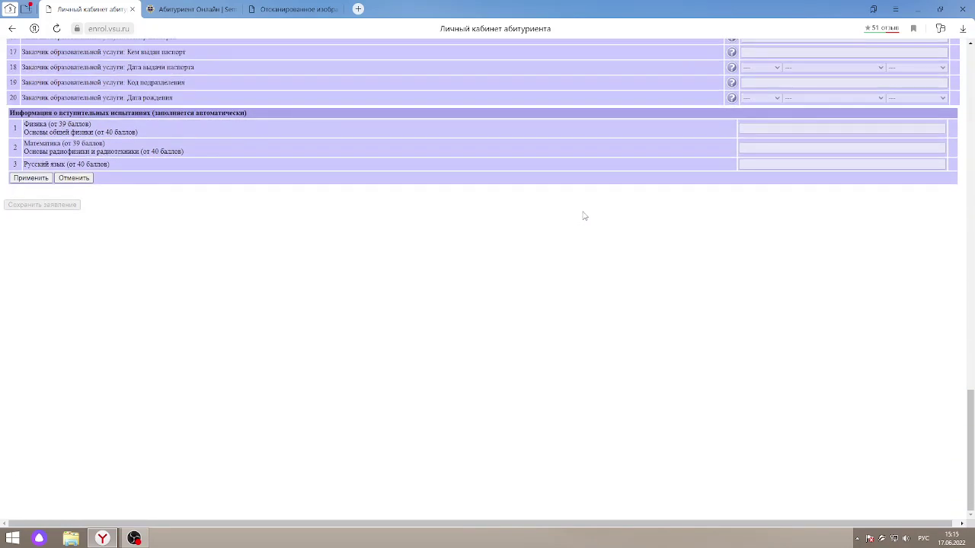
click(83, 179)
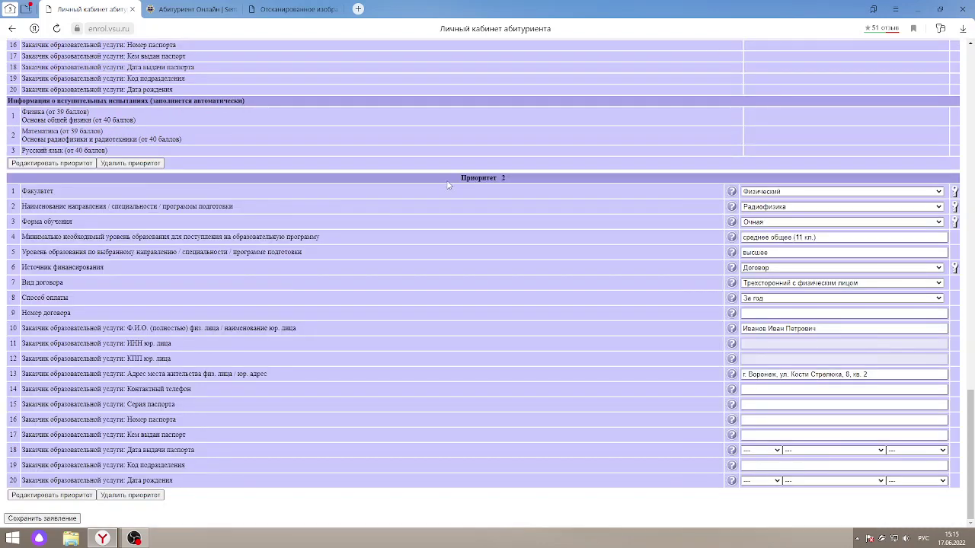
scroll(448, 185, up, 2)
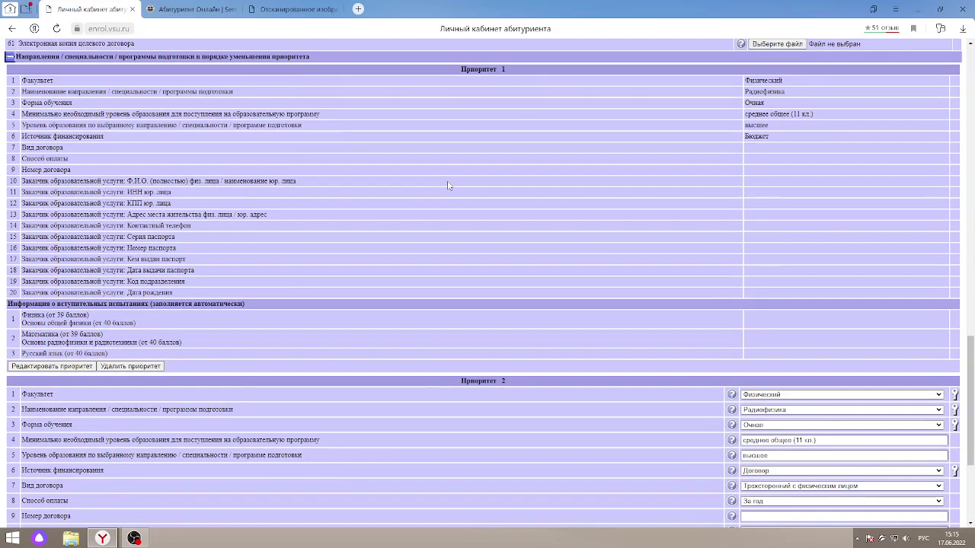
scroll(448, 186, down, 2)
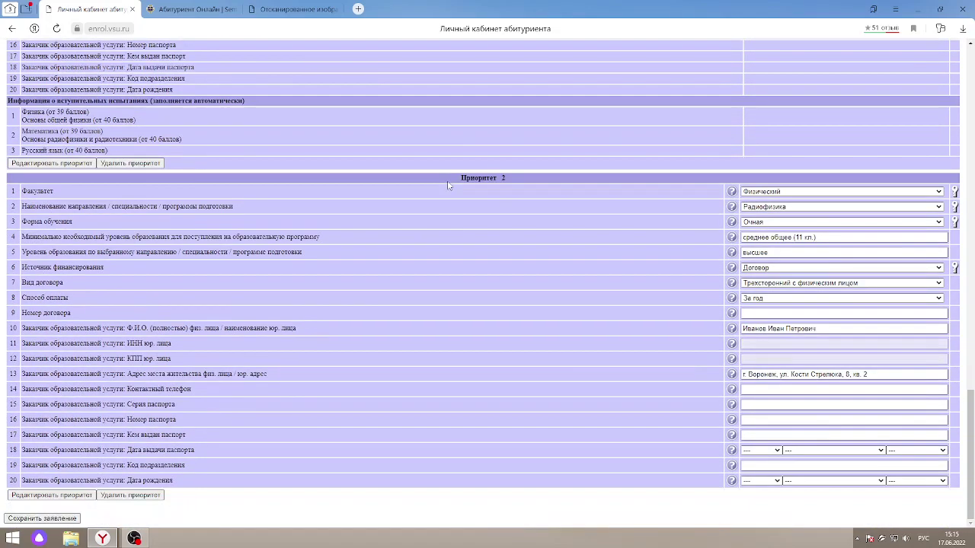